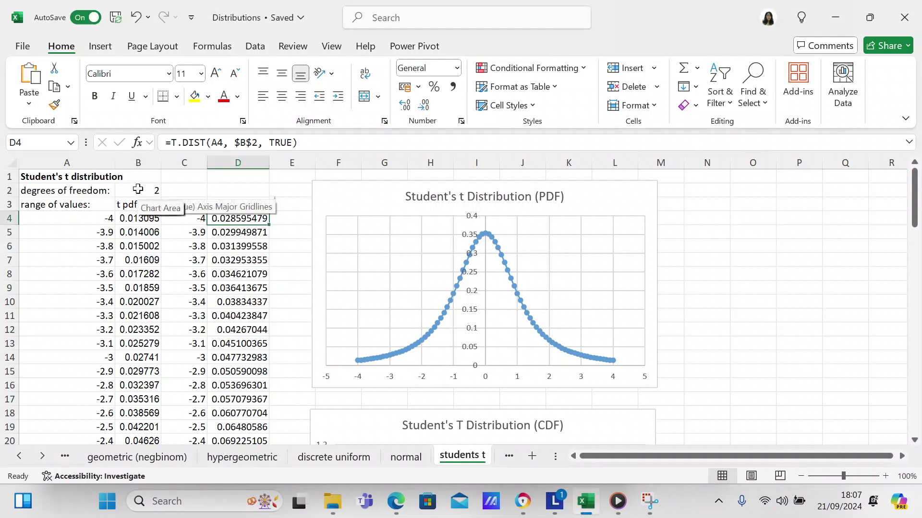
Enter 3 as the degrees of freedom in B2 so the t pdf and t cdf values recalculate.
{"action": "left_click", "coordinate": [138, 190]}
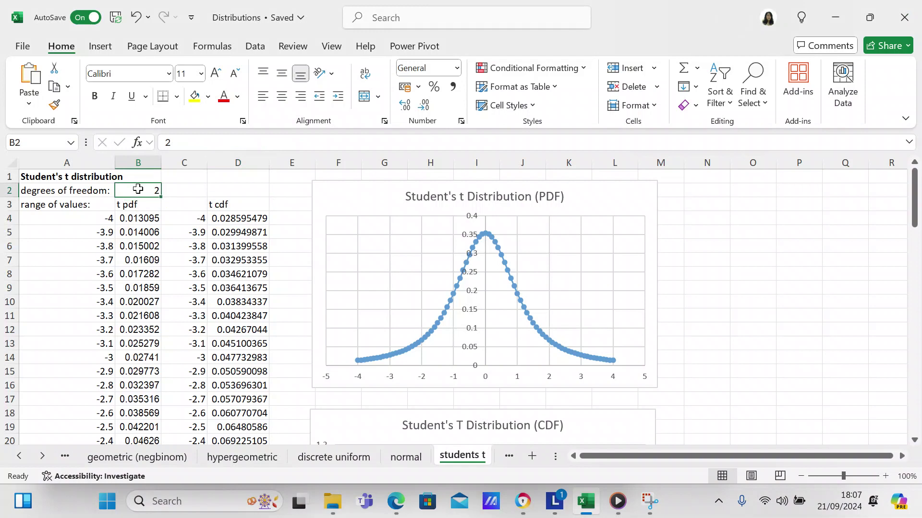
{"action": "type", "text": "3"}
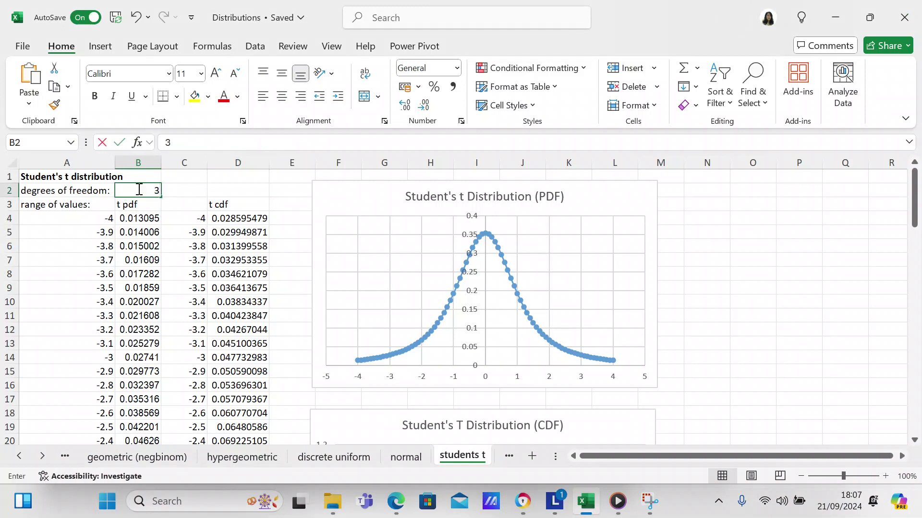
{"action": "key", "text": "Return"}
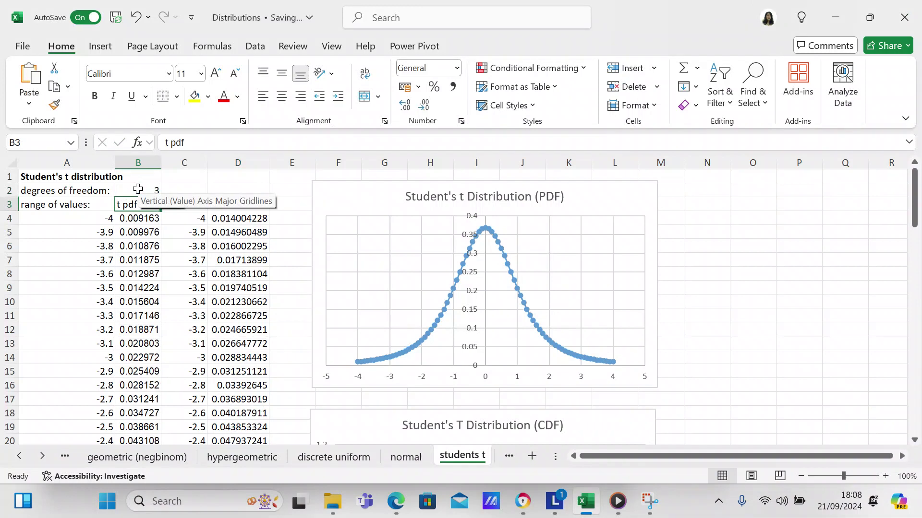
Select the t values in column A from -4 down to 4 (A4:A84).
{"action": "left_click", "coordinate": [169, 200]}
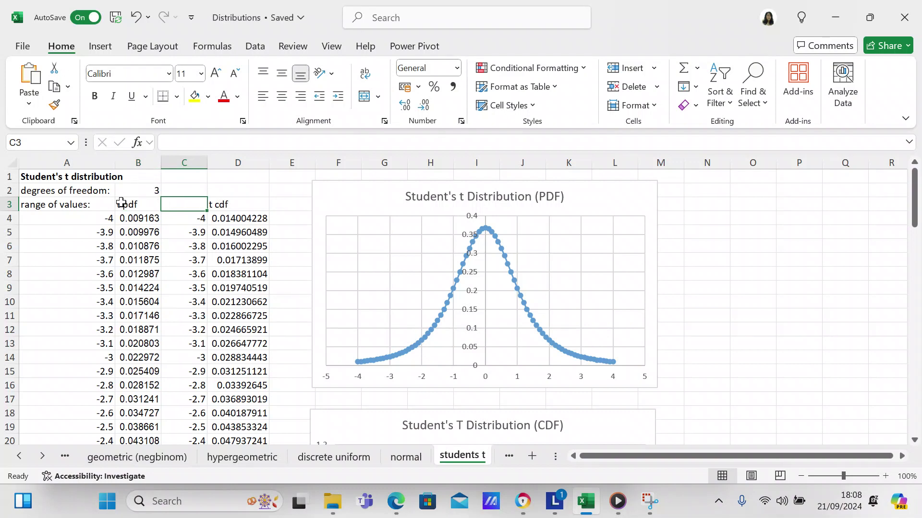
{"action": "left_click", "coordinate": [105, 204]}
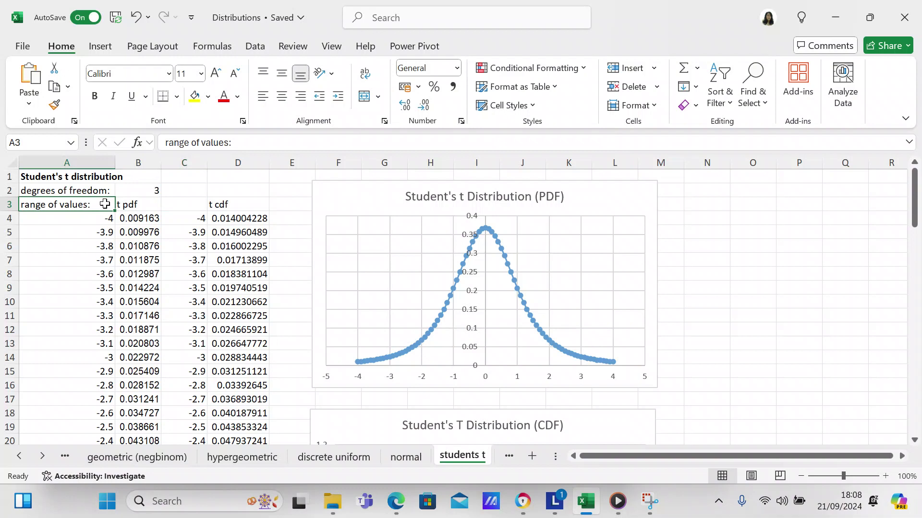
{"action": "key", "text": "Down"}
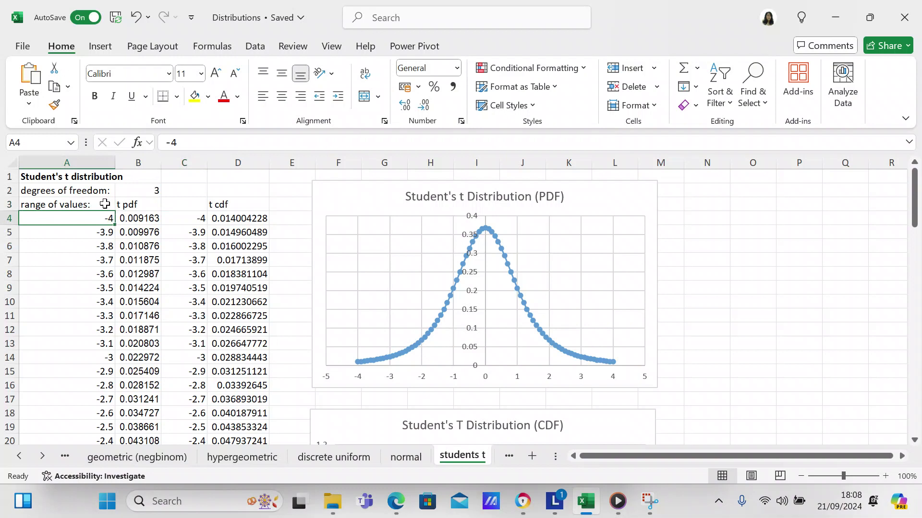
{"action": "key", "text": "shift+Down"}
{"action": "key", "text": "shift+Down"}
{"action": "key", "text": "shift+Down"}
{"action": "key", "text": "shift+Down"}
{"action": "key", "text": "shift+Down"}
{"action": "key", "text": "shift+Down"}
{"action": "key", "text": "shift+Down"}
{"action": "key", "text": "shift+Down"}
{"action": "key", "text": "shift+Down"}
{"action": "key", "text": "shift+Down"}
{"action": "key", "text": "shift+Down"}
{"action": "key", "text": "shift+Down"}
{"action": "key", "text": "shift+Down"}
{"action": "key", "text": "shift+Down"}
{"action": "key", "text": "shift+Down"}
{"action": "key", "text": "shift+Down"}
{"action": "key", "text": "shift+Down"}
{"action": "key", "text": "shift+Down"}
{"action": "key", "text": "shift+Down"}
{"action": "key", "text": "shift+Down"}
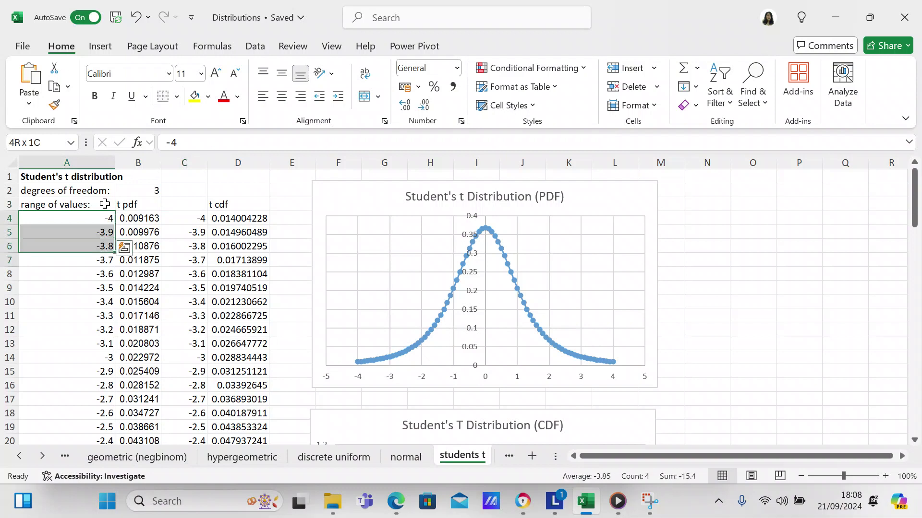
{"action": "key", "text": "shift+Down"}
{"action": "key", "text": "shift+Down"}
{"action": "key", "text": "shift+Down"}
{"action": "key", "text": "shift+Down"}
{"action": "key", "text": "shift+Down"}
{"action": "key", "text": "shift+Down"}
{"action": "key", "text": "shift+Down"}
{"action": "key", "text": "shift+Down"}
{"action": "key", "text": "shift+Down"}
{"action": "key", "text": "shift+Down"}
{"action": "key", "text": "shift+Down"}
{"action": "key", "text": "shift+Down"}
{"action": "key", "text": "shift+Down"}
{"action": "key", "text": "shift+Down"}
{"action": "key", "text": "shift+Down"}
{"action": "key", "text": "shift+Down"}
{"action": "key", "text": "shift+Down"}
{"action": "key", "text": "shift+Down"}
{"action": "key", "text": "shift+Down"}
{"action": "key", "text": "shift+Down"}
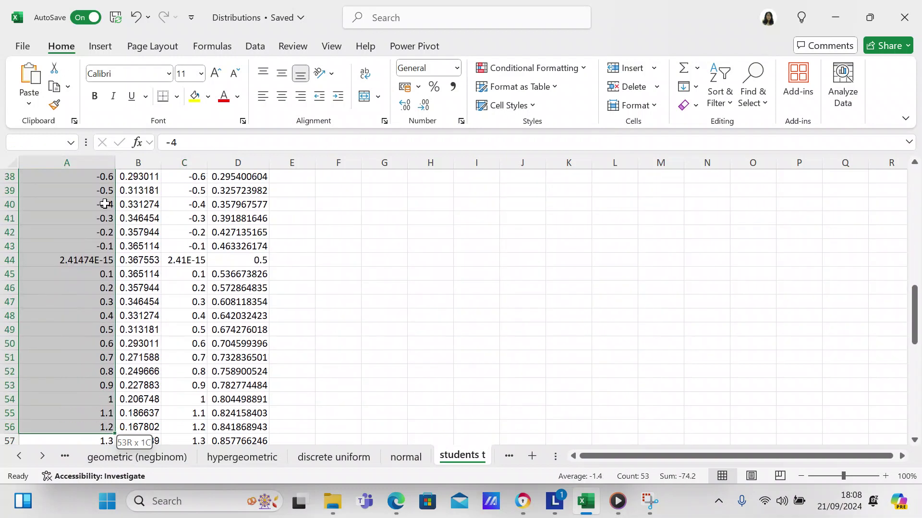
{"action": "key", "text": "shift+Down"}
{"action": "key", "text": "shift+Down"}
{"action": "key", "text": "shift+Down"}
{"action": "key", "text": "shift+Down"}
{"action": "key", "text": "shift+Down"}
{"action": "key", "text": "shift+Down"}
{"action": "key", "text": "shift+Down"}
{"action": "key", "text": "shift+Down"}
{"action": "key", "text": "shift+Down"}
{"action": "key", "text": "shift+Down"}
{"action": "key", "text": "shift+Down"}
{"action": "key", "text": "shift+Down"}
{"action": "key", "text": "shift+Down"}
{"action": "key", "text": "shift+Down"}
{"action": "key", "text": "shift+Down"}
{"action": "key", "text": "shift+Down"}
{"action": "key", "text": "shift+Down"}
{"action": "key", "text": "shift+Down"}
{"action": "key", "text": "shift+Down"}
{"action": "key", "text": "shift+Down"}
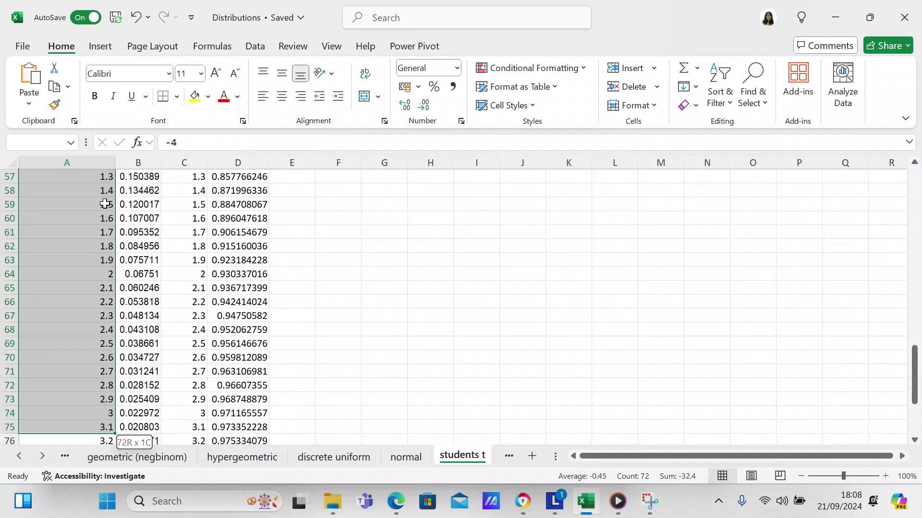
{"action": "key", "text": "shift+Down"}
{"action": "key", "text": "shift+Down"}
{"action": "key", "text": "shift+Down"}
{"action": "key", "text": "shift+Down"}
{"action": "key", "text": "shift+Down"}
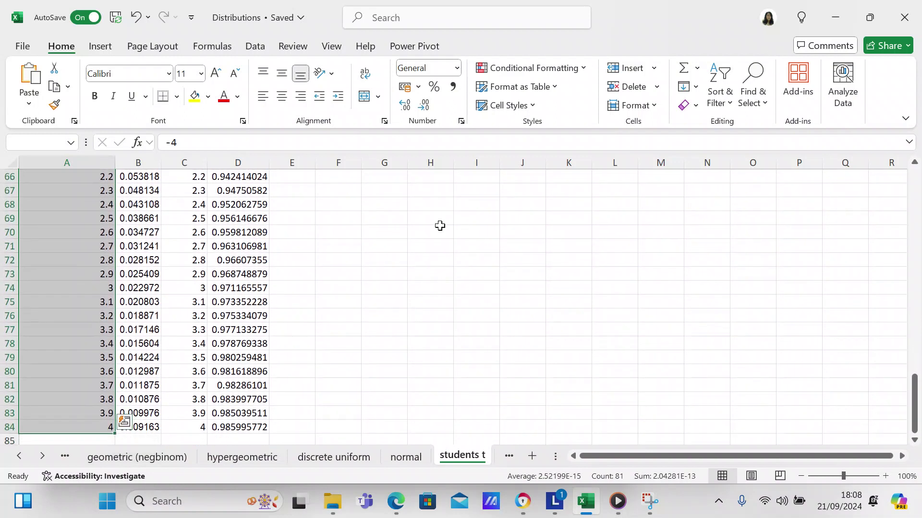
{"action": "left_click_drag", "start_coordinate": [913, 408], "coordinate": [911, 195]}
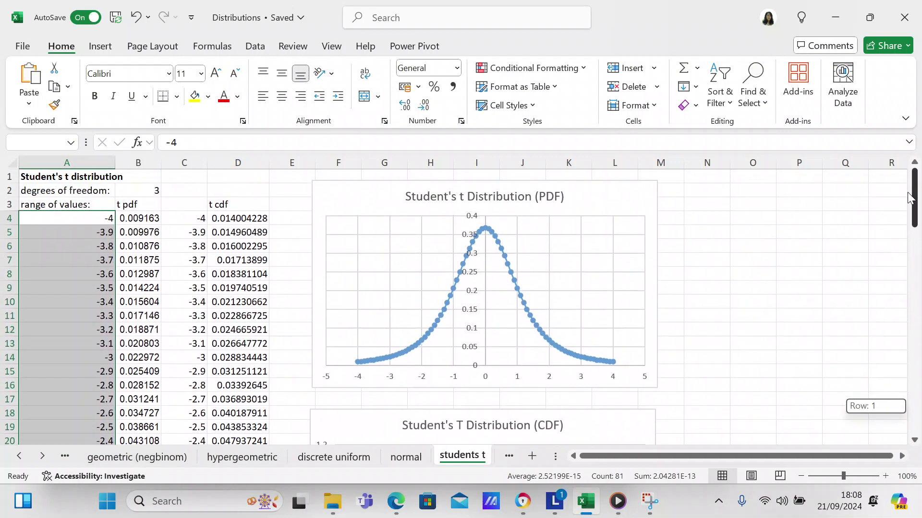
{"action": "left_click", "coordinate": [151, 217]}
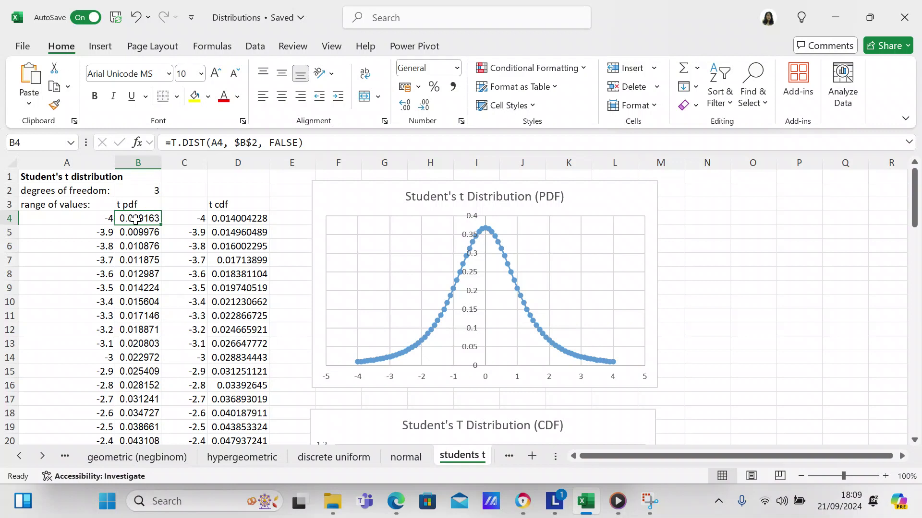
{"action": "left_click", "coordinate": [586, 215]}
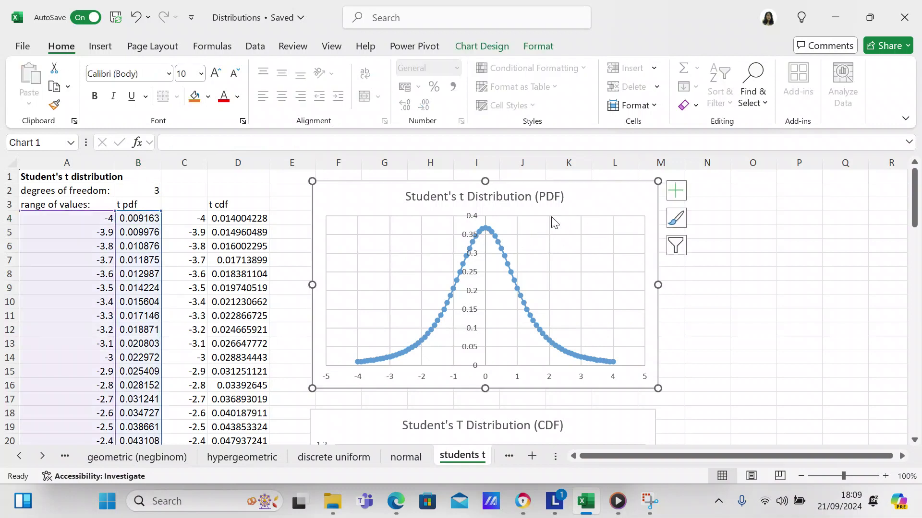
{"action": "left_click", "coordinate": [214, 221]}
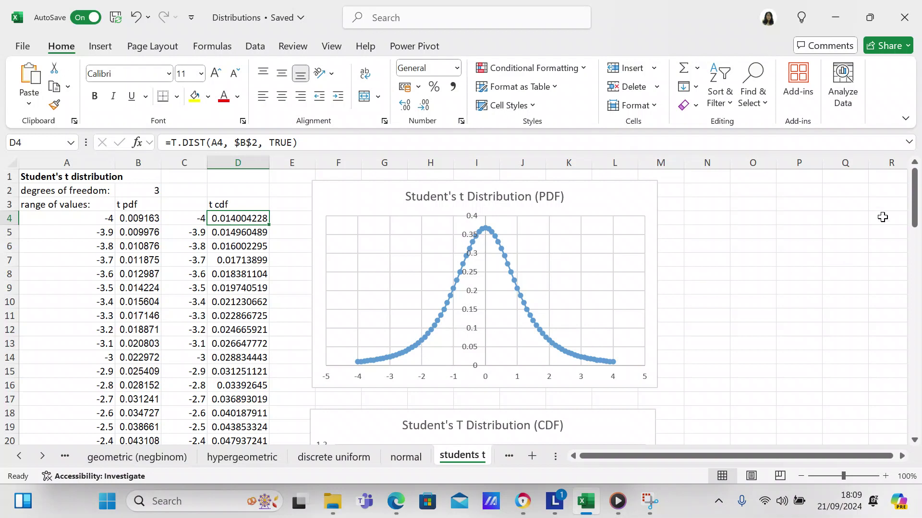
{"action": "left_click_drag", "start_coordinate": [915, 207], "coordinate": [913, 258]}
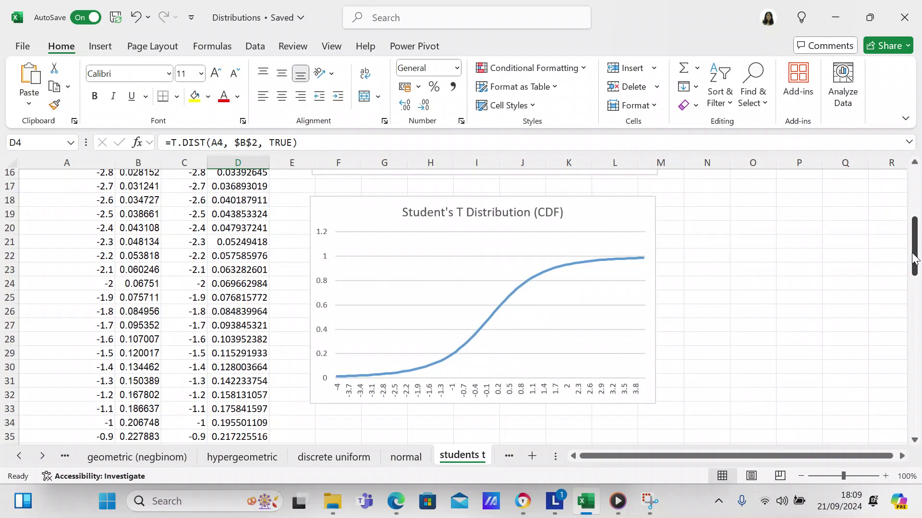
{"action": "left_click_drag", "start_coordinate": [913, 258], "coordinate": [918, 201]}
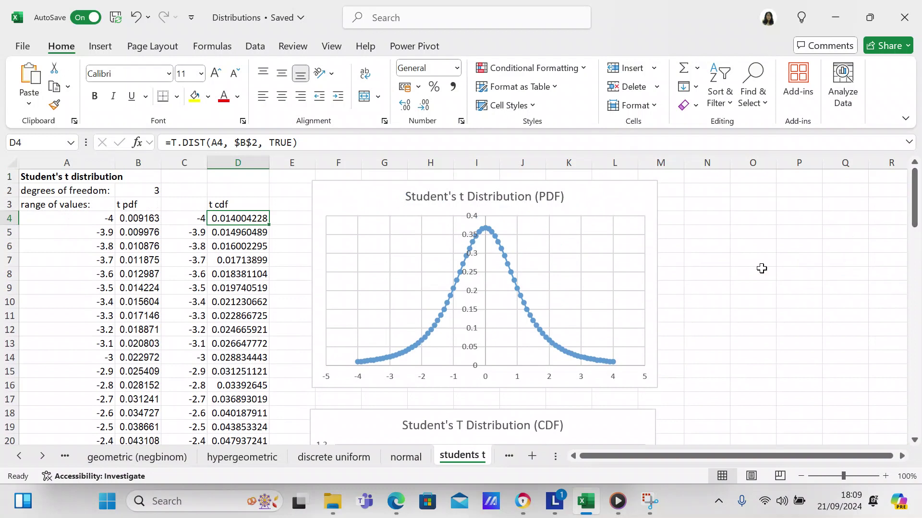
Select A3:B84, the range of values and t pdf columns with headers.
{"action": "left_click", "coordinate": [98, 208]}
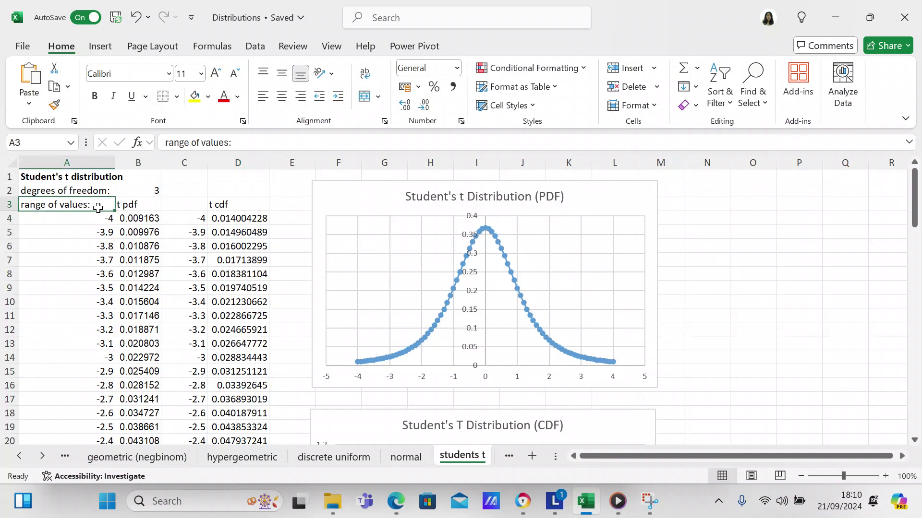
{"action": "key", "text": "shift+Right"}
{"action": "key", "text": "shift+Down"}
{"action": "key", "text": "shift+Down"}
{"action": "key", "text": "shift+Down"}
{"action": "key", "text": "shift+Down"}
{"action": "key", "text": "shift+Down"}
{"action": "key", "text": "shift+Down"}
{"action": "key", "text": "shift+Down"}
{"action": "key", "text": "shift+Down"}
{"action": "key", "text": "shift+Down"}
{"action": "key", "text": "shift+Down"}
{"action": "key", "text": "shift+Down"}
{"action": "key", "text": "shift+Down"}
{"action": "key", "text": "shift+Down"}
{"action": "key", "text": "shift+Down"}
{"action": "key", "text": "shift+Down"}
{"action": "key", "text": "shift+Down"}
{"action": "key", "text": "shift+Down"}
{"action": "key", "text": "shift+Down"}
{"action": "key", "text": "shift+Down"}
{"action": "key", "text": "shift+Down"}
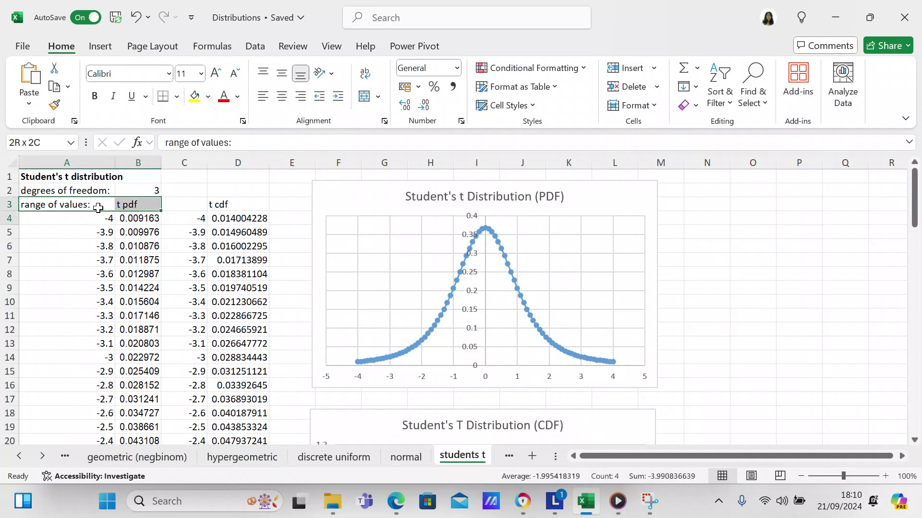
{"action": "key", "text": "shift+Down"}
{"action": "key", "text": "shift+Down"}
{"action": "key", "text": "shift+Down"}
{"action": "key", "text": "shift+Down"}
{"action": "key", "text": "shift+Down"}
{"action": "key", "text": "shift+Down"}
{"action": "key", "text": "shift+Down"}
{"action": "key", "text": "shift+Down"}
{"action": "key", "text": "shift+Down"}
{"action": "key", "text": "shift+Down"}
{"action": "key", "text": "shift+Down"}
{"action": "key", "text": "shift+Down"}
{"action": "key", "text": "shift+Down"}
{"action": "key", "text": "shift+Down"}
{"action": "key", "text": "shift+Down"}
{"action": "key", "text": "shift+Down"}
{"action": "key", "text": "shift+Down"}
{"action": "key", "text": "shift+Down"}
{"action": "key", "text": "shift+Down"}
{"action": "key", "text": "shift+Down"}
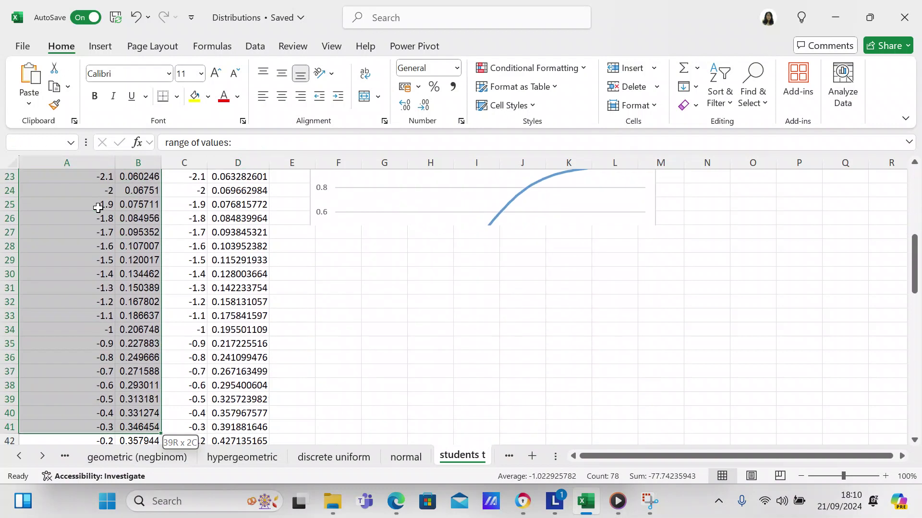
{"action": "key", "text": "shift+Down"}
{"action": "key", "text": "shift+Down"}
{"action": "key", "text": "shift+Down"}
{"action": "key", "text": "shift+Down"}
{"action": "key", "text": "shift+Down"}
{"action": "key", "text": "shift+Down"}
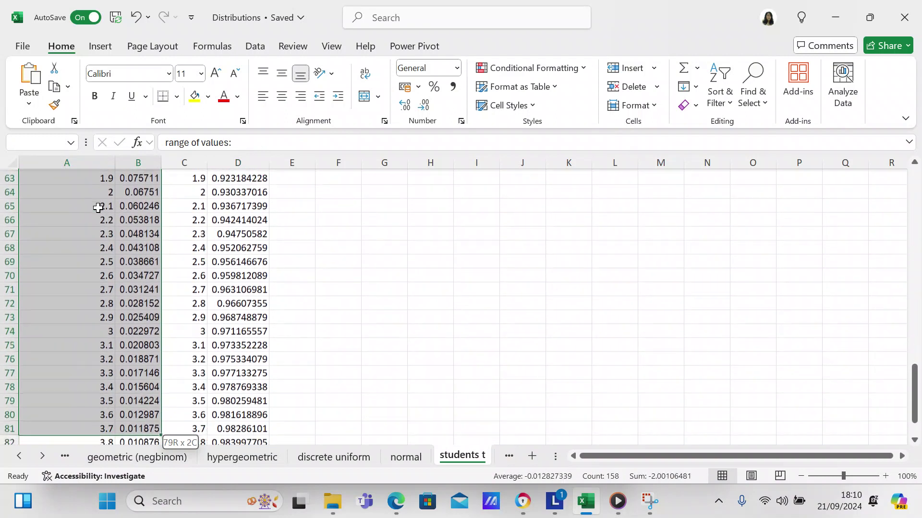
{"action": "key", "text": "shift+Up"}
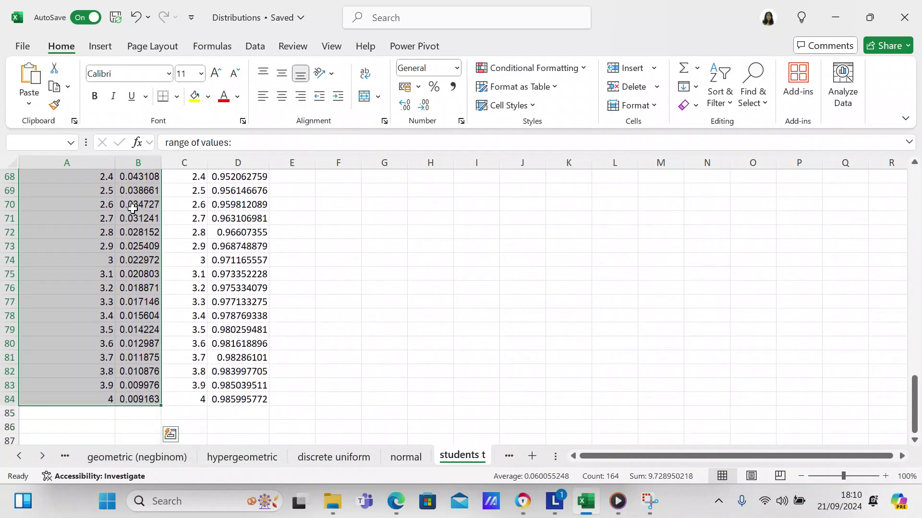
{"action": "left_click_drag", "start_coordinate": [914, 398], "coordinate": [911, 111]}
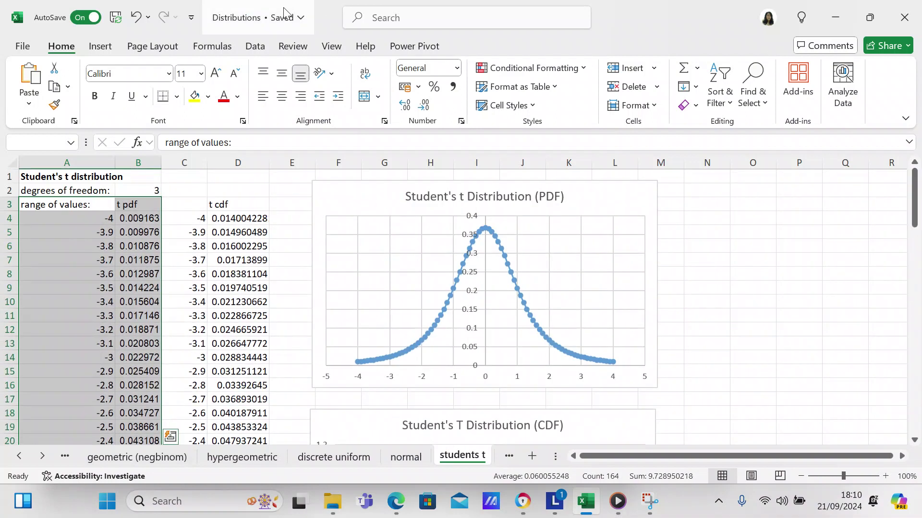
Insert a recommended line chart titled 't pdf' showing the bell curve from -4 to 4.
{"action": "left_click", "coordinate": [106, 50]}
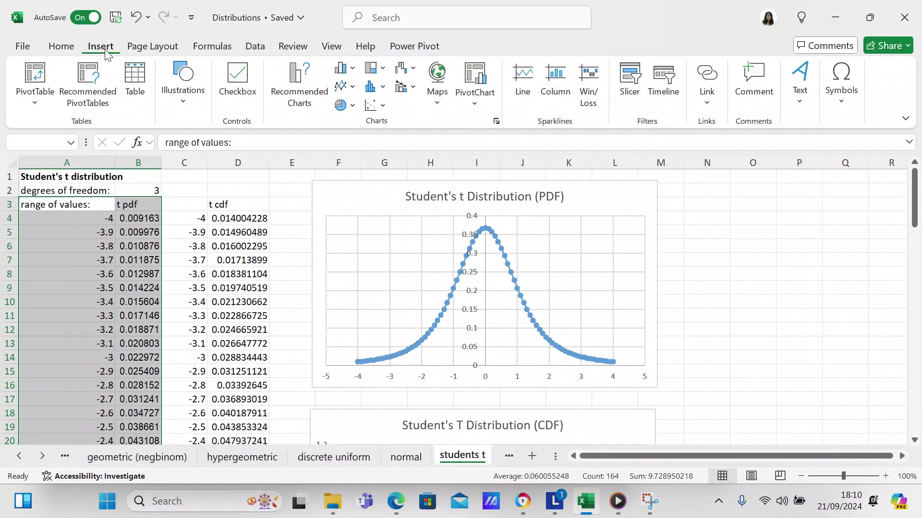
{"action": "left_click", "coordinate": [294, 90]}
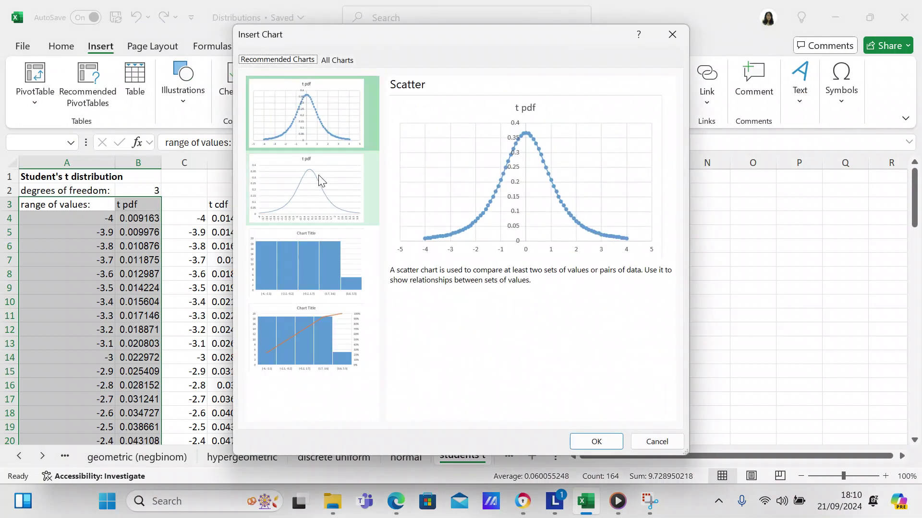
{"action": "left_click", "coordinate": [319, 180]}
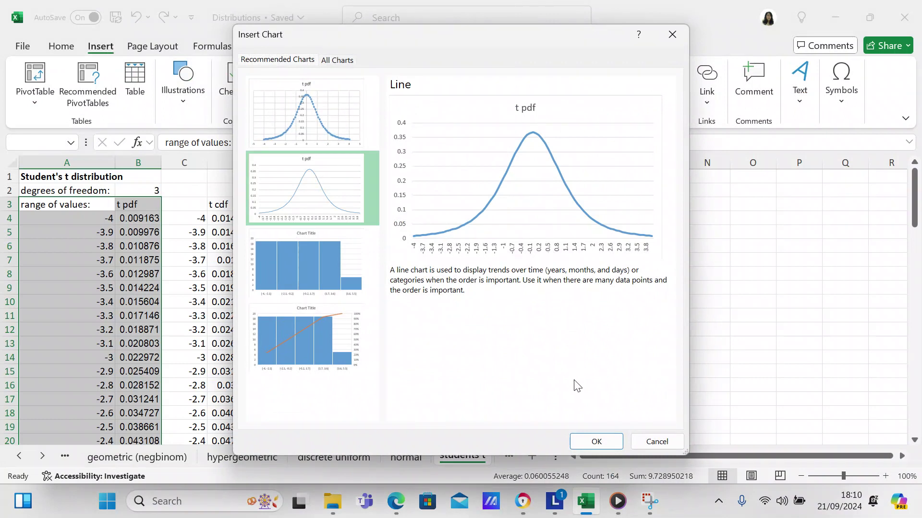
{"action": "left_click", "coordinate": [594, 441]}
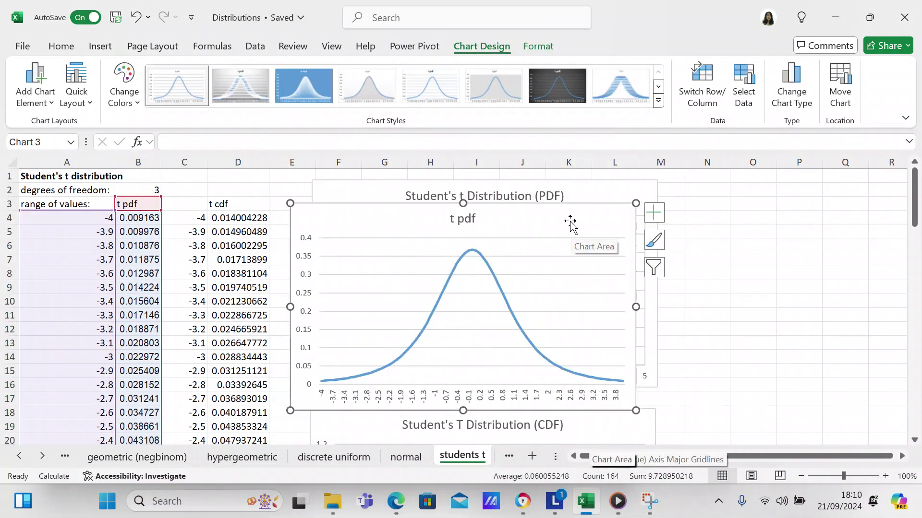
Move the 't pdf' line chart beside the Student's t Distribution (PDF) chart.
{"action": "left_click_drag", "start_coordinate": [571, 223], "coordinate": [784, 199]}
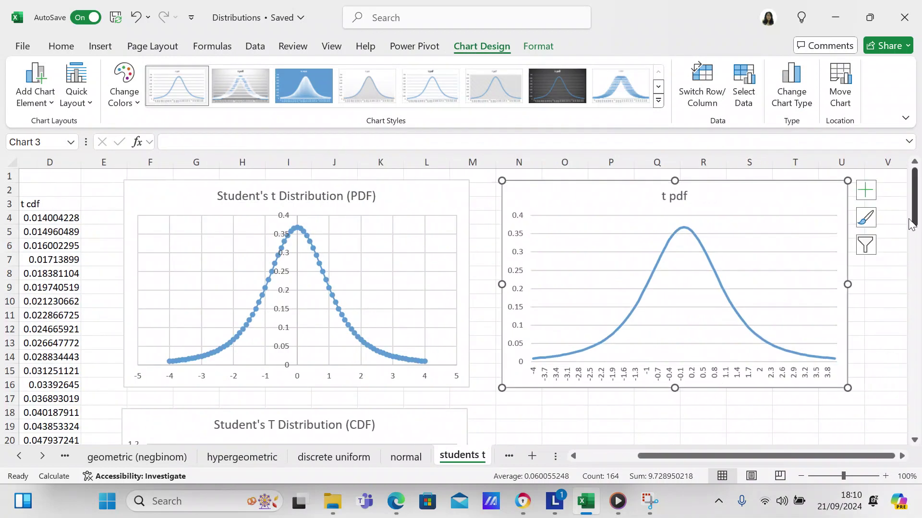
{"action": "mouse_move", "coordinate": [913, 223]}
{"action": "left_mouse_down"}
{"action": "mouse_move", "coordinate": [915, 234]}
{"action": "mouse_move", "coordinate": [914, 206]}
{"action": "left_mouse_up"}
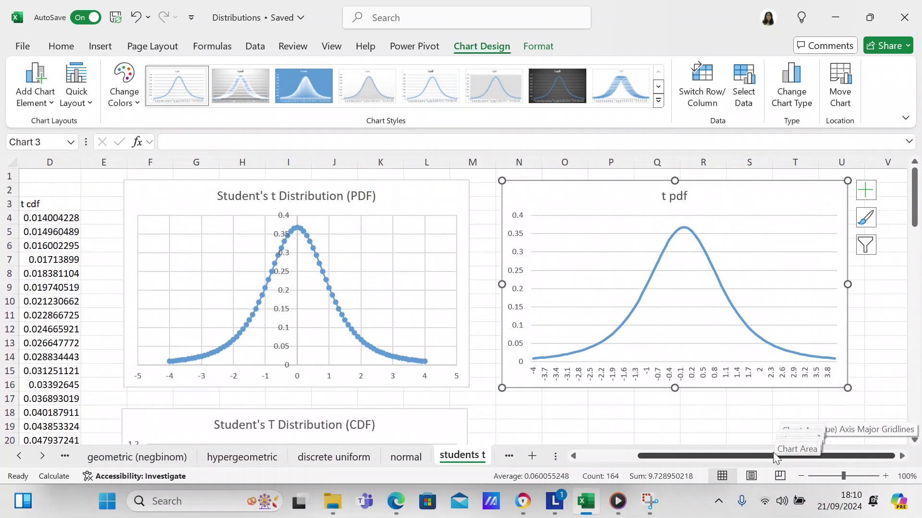
{"action": "left_click_drag", "start_coordinate": [773, 456], "coordinate": [715, 458]}
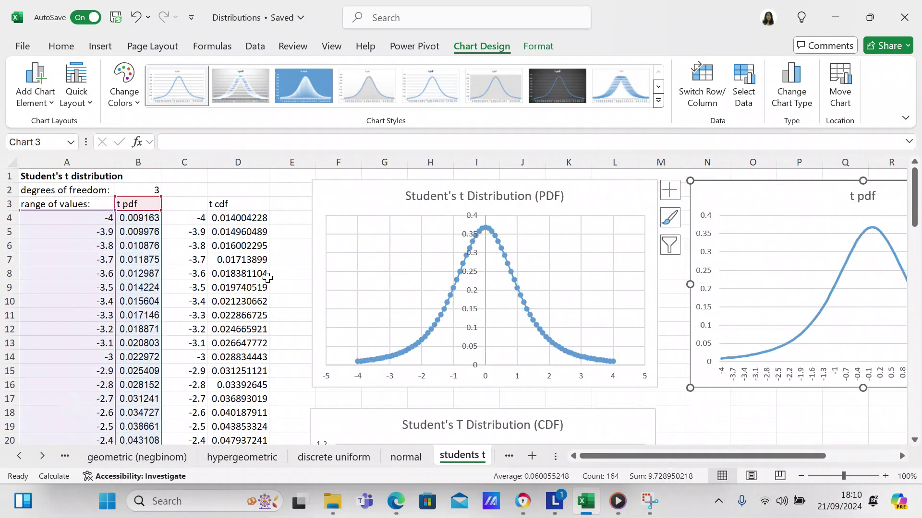
{"action": "left_click", "coordinate": [191, 206]}
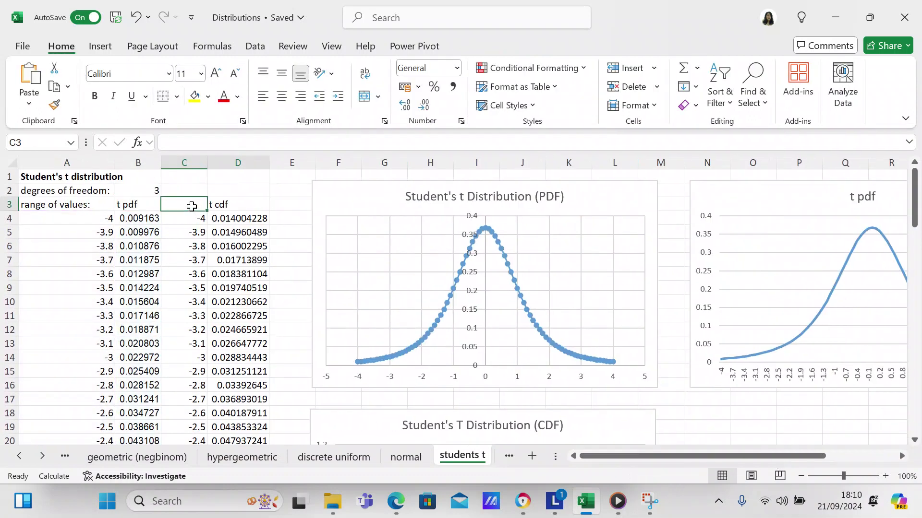
Select C3:D84, the t values and t cdf columns, as the new chart's data.
{"action": "left_click_drag", "start_coordinate": [191, 206], "coordinate": [226, 440]}
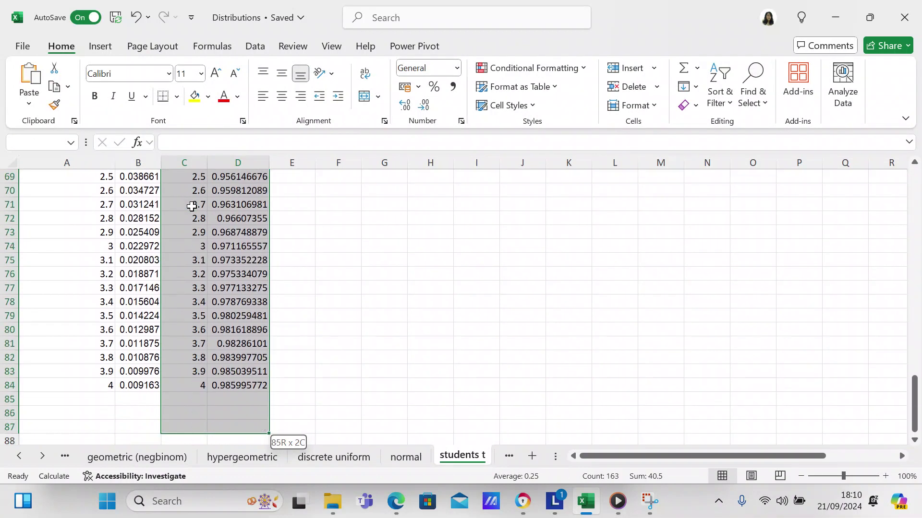
{"action": "scroll", "coordinate": [192, 206], "scroll_direction": "down", "scroll_amount": 4}
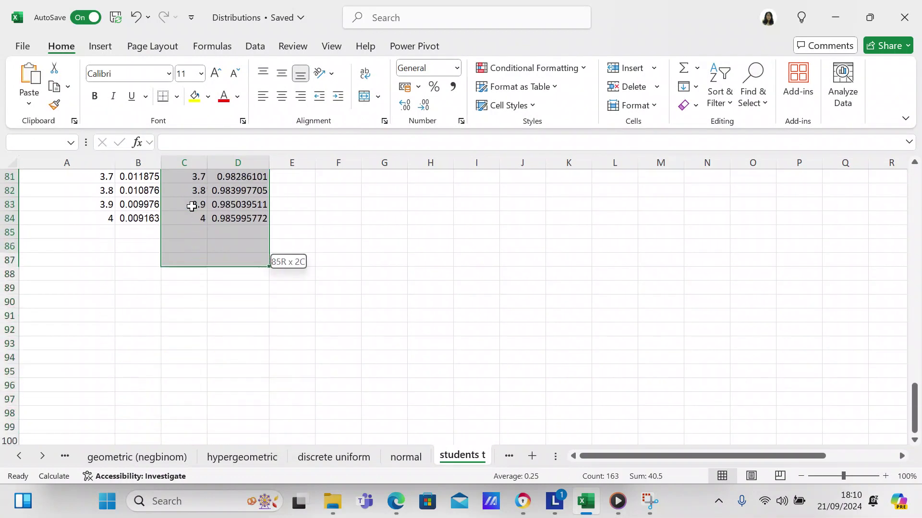
{"action": "left_click_drag", "start_coordinate": [192, 207], "coordinate": [223, 216]}
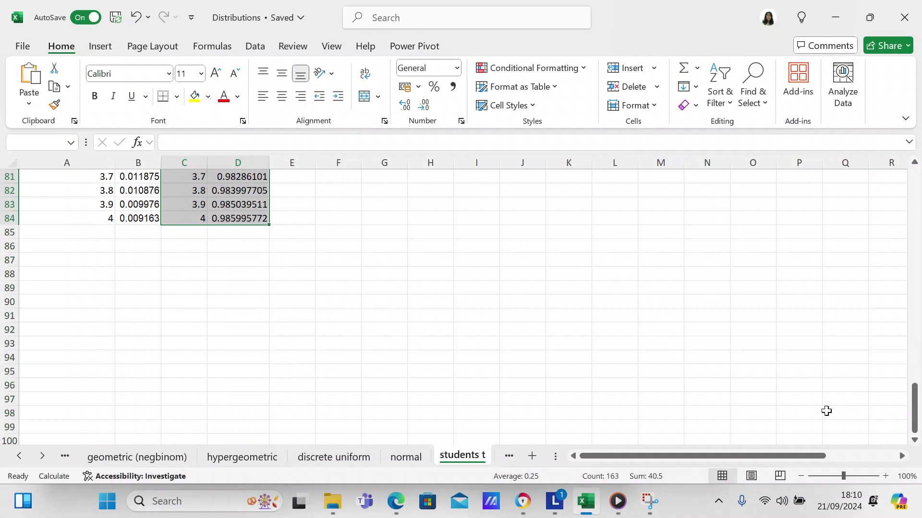
{"action": "left_click_drag", "start_coordinate": [914, 415], "coordinate": [909, 231]}
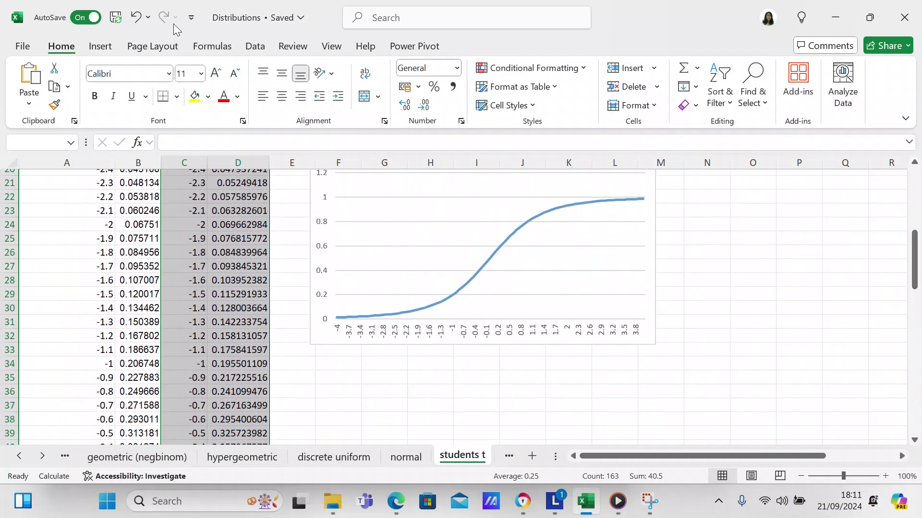
Insert a plain X Y Scatter chart of the t cdf values from All Charts.
{"action": "left_click", "coordinate": [100, 46]}
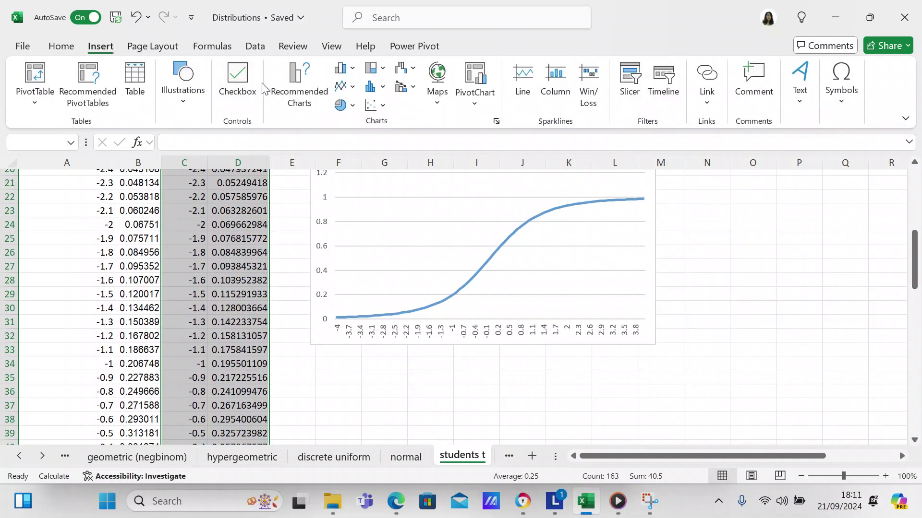
{"action": "left_click", "coordinate": [287, 90]}
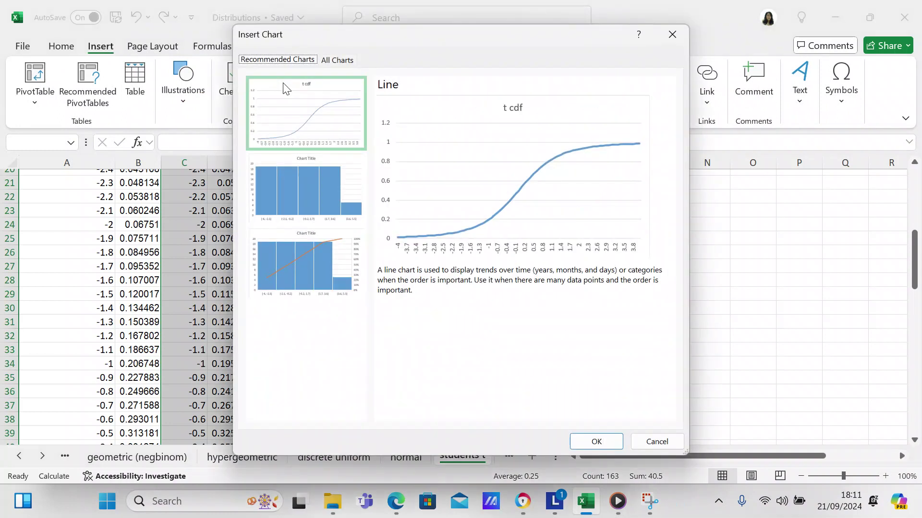
{"action": "left_click", "coordinate": [331, 61]}
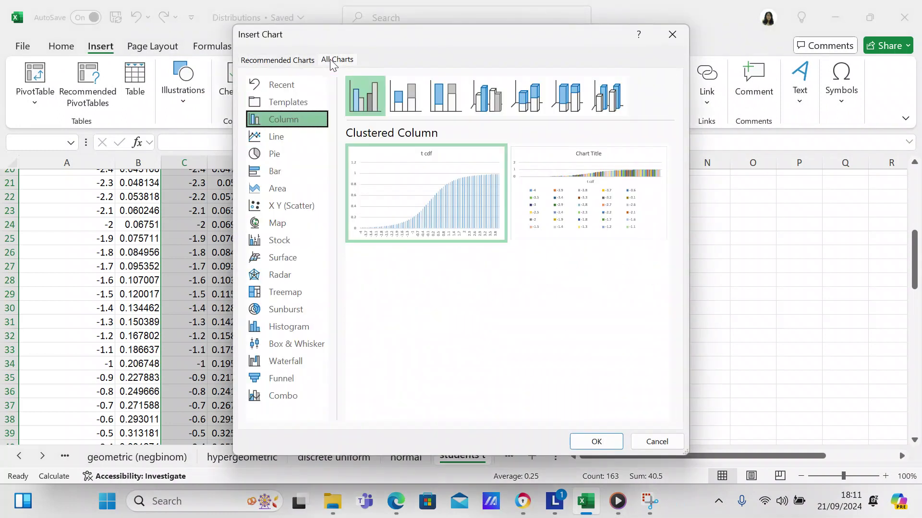
{"action": "left_click", "coordinate": [284, 205]}
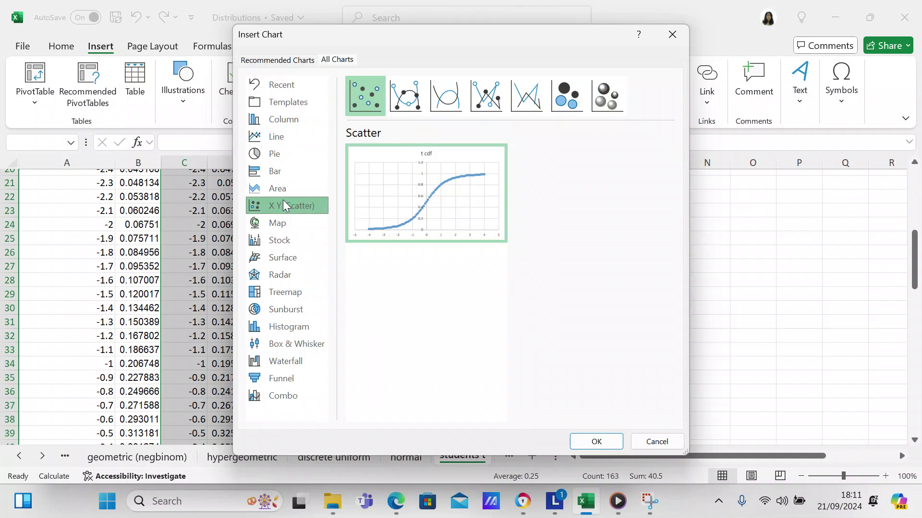
{"action": "left_click", "coordinate": [405, 103]}
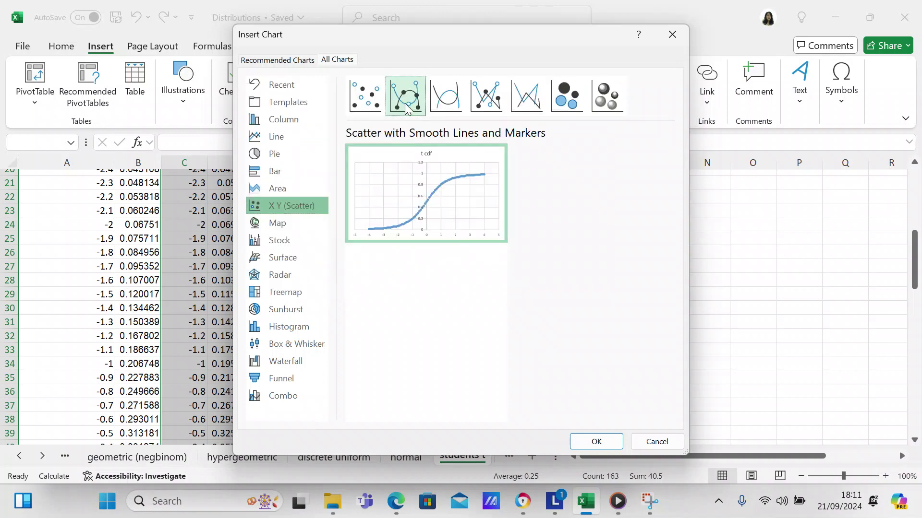
{"action": "left_click", "coordinate": [370, 100]}
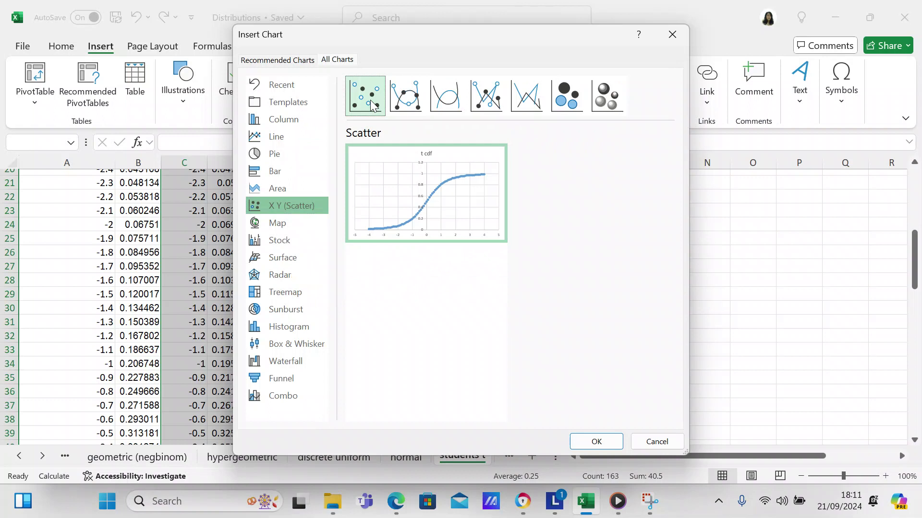
{"action": "left_click", "coordinate": [398, 100]}
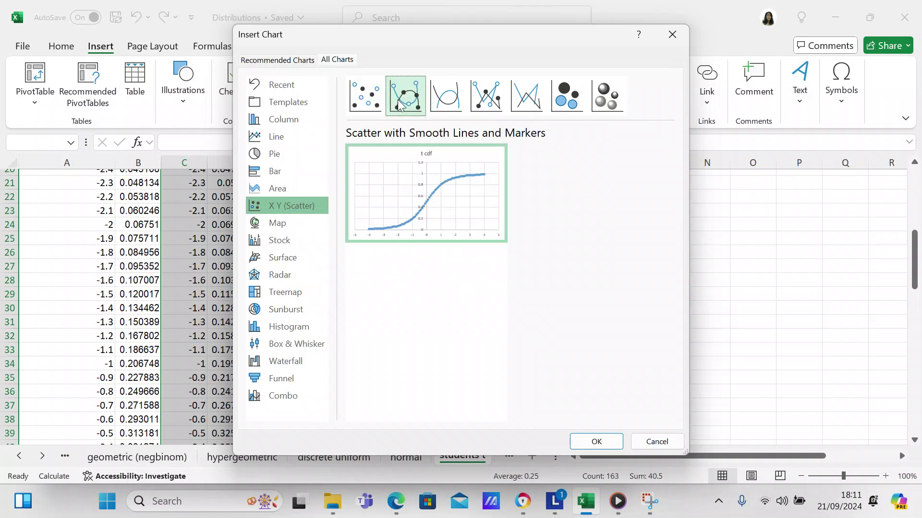
{"action": "left_click", "coordinate": [441, 103]}
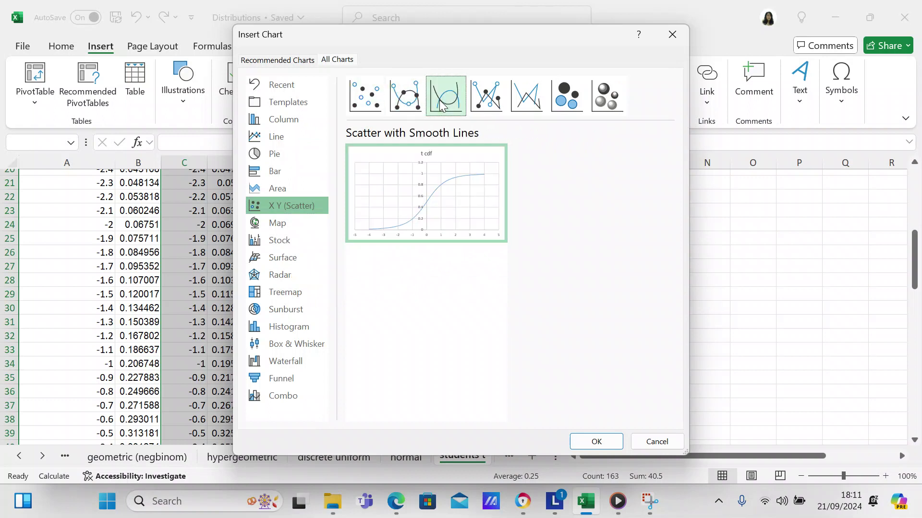
{"action": "left_click", "coordinate": [377, 102]}
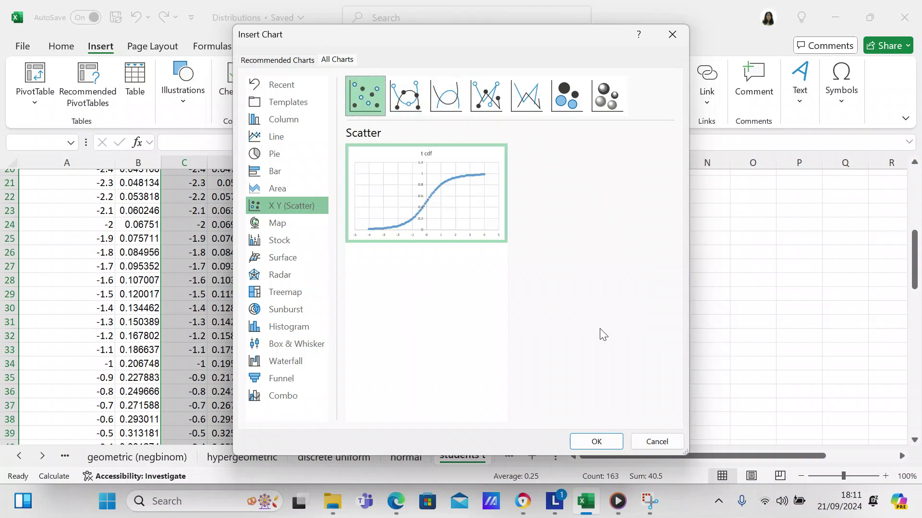
{"action": "left_click", "coordinate": [596, 441]}
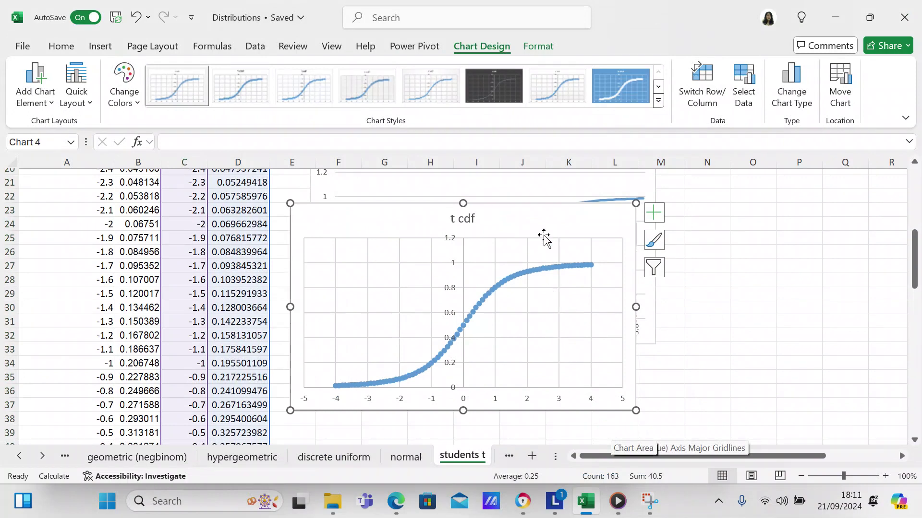
Position the 't cdf' scatter chart below 't pdf', beside the Student's T Distribution (CDF) chart.
{"action": "left_click_drag", "start_coordinate": [542, 216], "coordinate": [771, 202]}
{"action": "left_click", "coordinate": [902, 456]}
{"action": "left_click", "coordinate": [901, 456]}
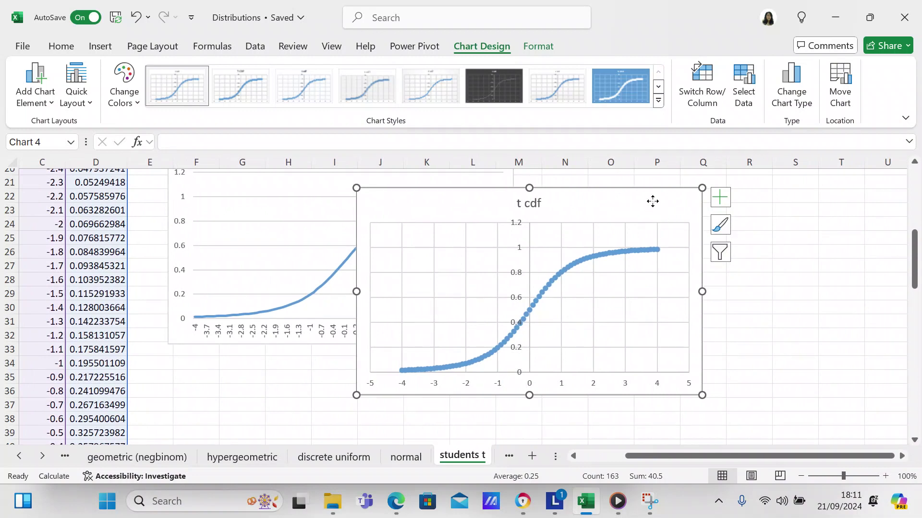
{"action": "left_click_drag", "start_coordinate": [651, 200], "coordinate": [823, 174]}
{"action": "left_click_drag", "start_coordinate": [917, 243], "coordinate": [915, 212]}
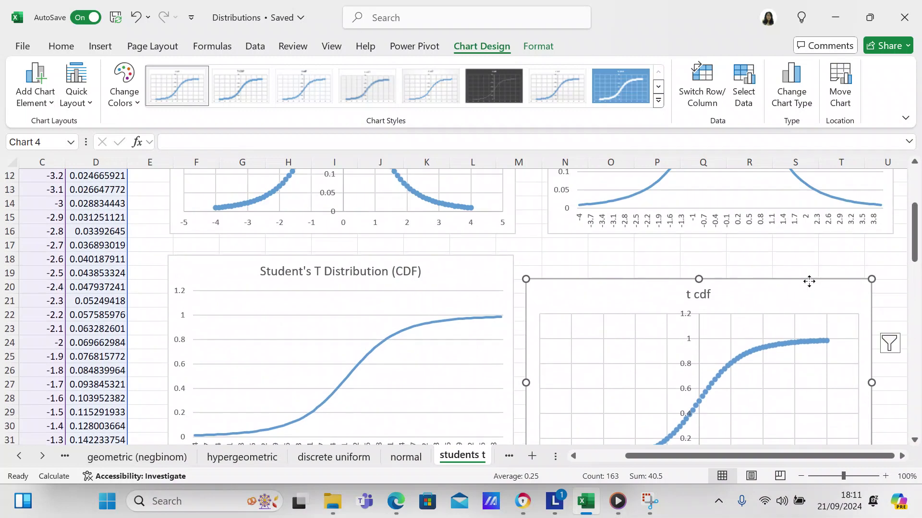
{"action": "left_click_drag", "start_coordinate": [809, 280], "coordinate": [813, 264]}
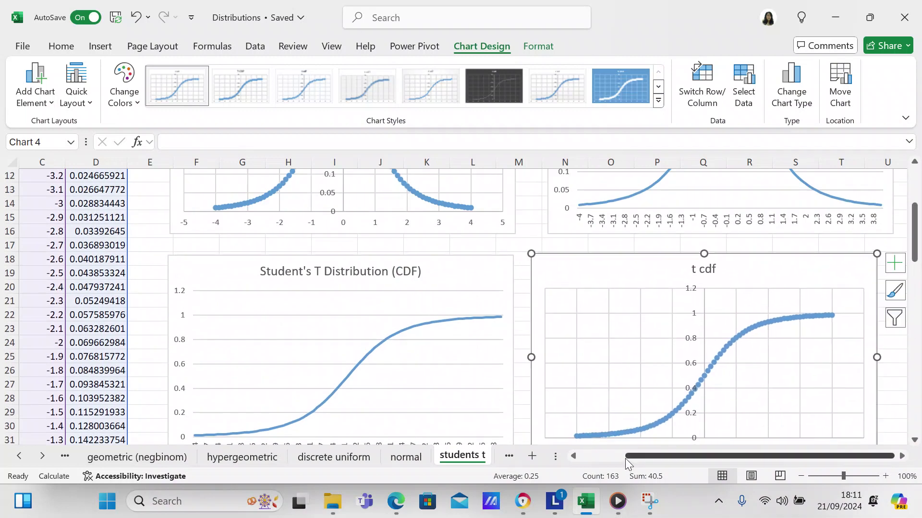
{"action": "left_click_drag", "start_coordinate": [628, 458], "coordinate": [556, 466]}
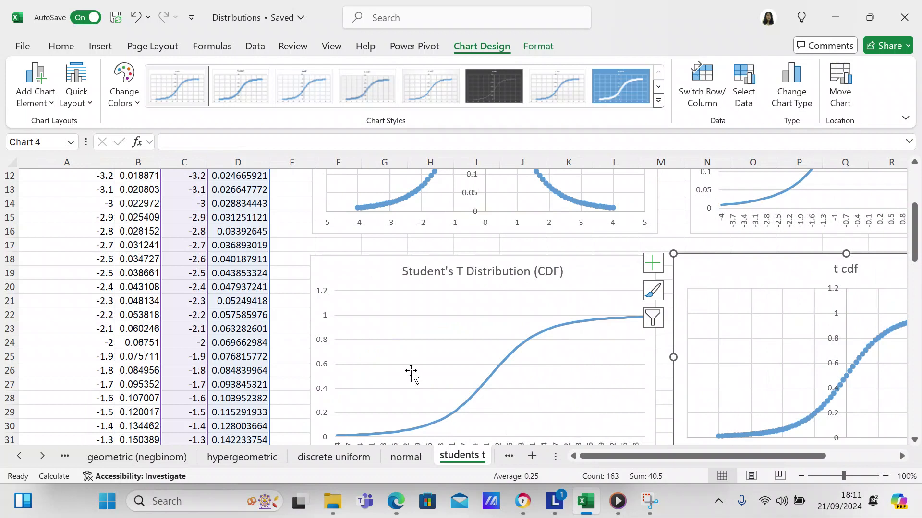
{"action": "left_click_drag", "start_coordinate": [917, 235], "coordinate": [916, 204]}
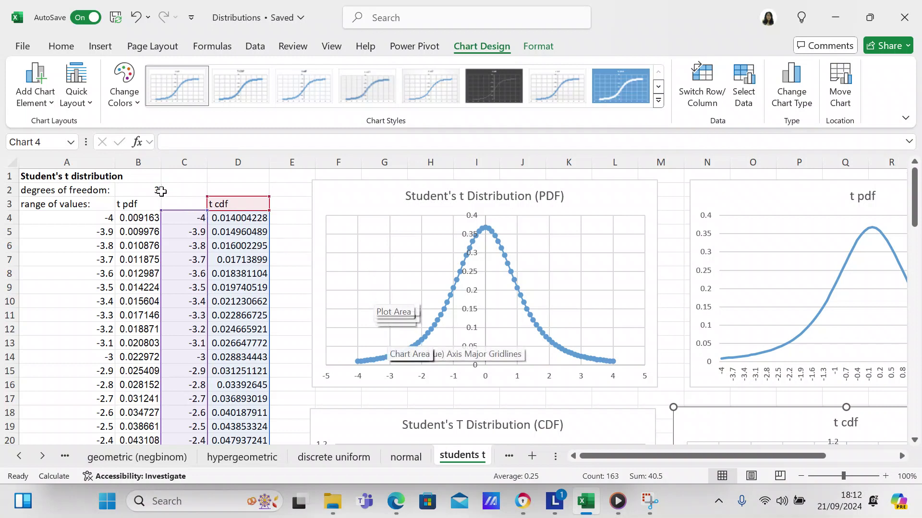
Set the degrees of freedom in B2 to 10.
{"action": "key", "text": "Escape"}
{"action": "left_click", "coordinate": [147, 185]}
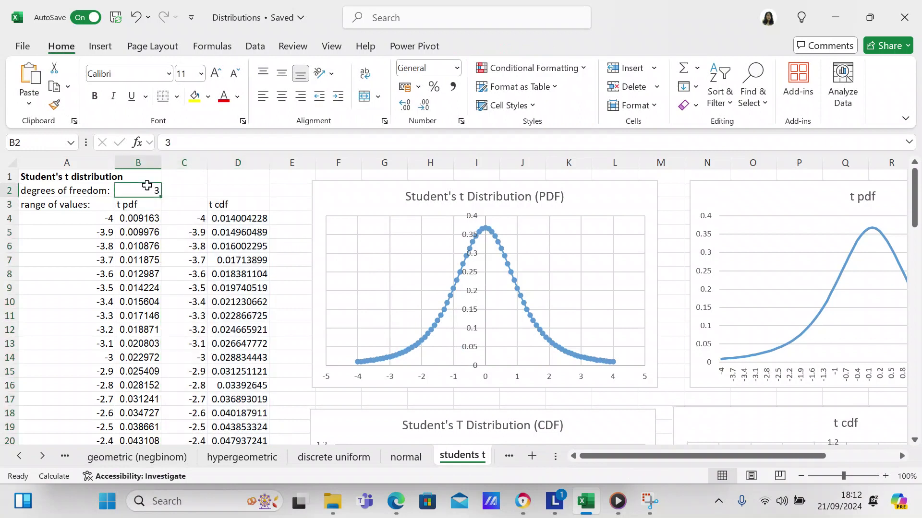
{"action": "type", "text": "10"}
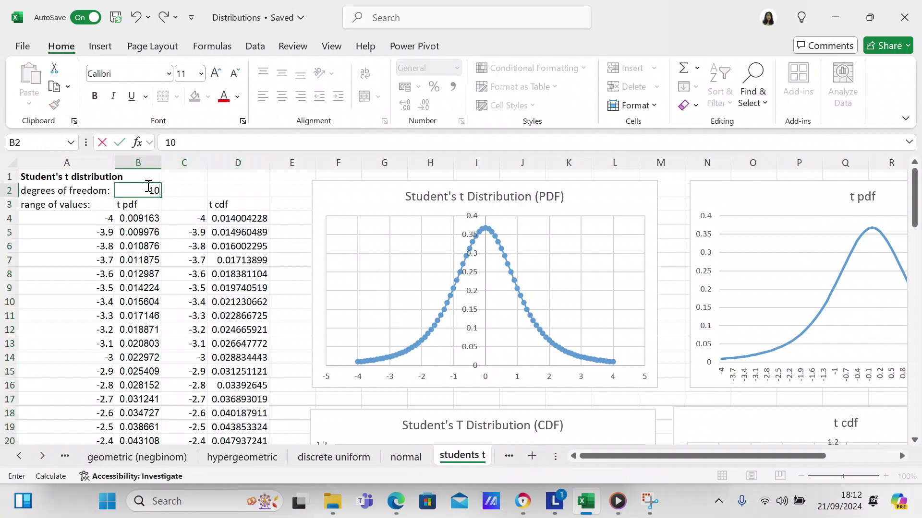
{"action": "key", "text": "Return"}
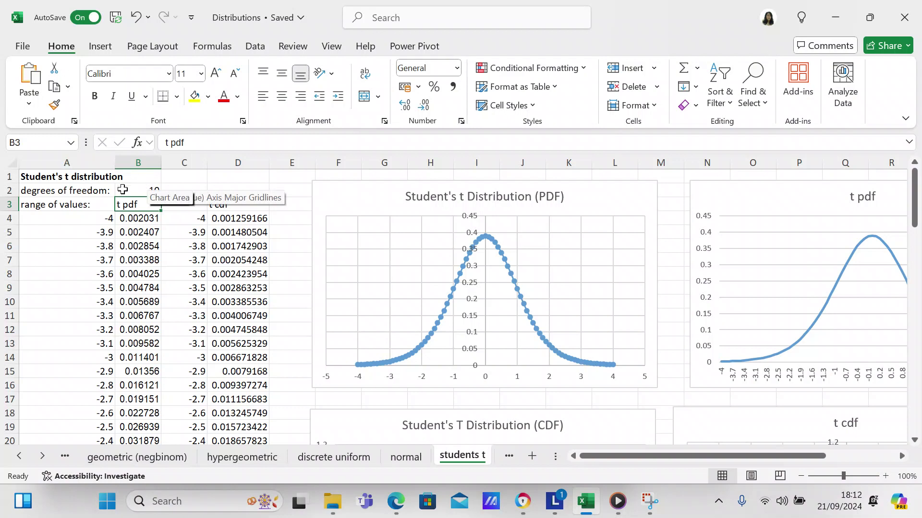
Try 1 degree of freedom, then restore 10, giving t pdf 0.002031 at t = -4.
{"action": "left_click", "coordinate": [123, 191]}
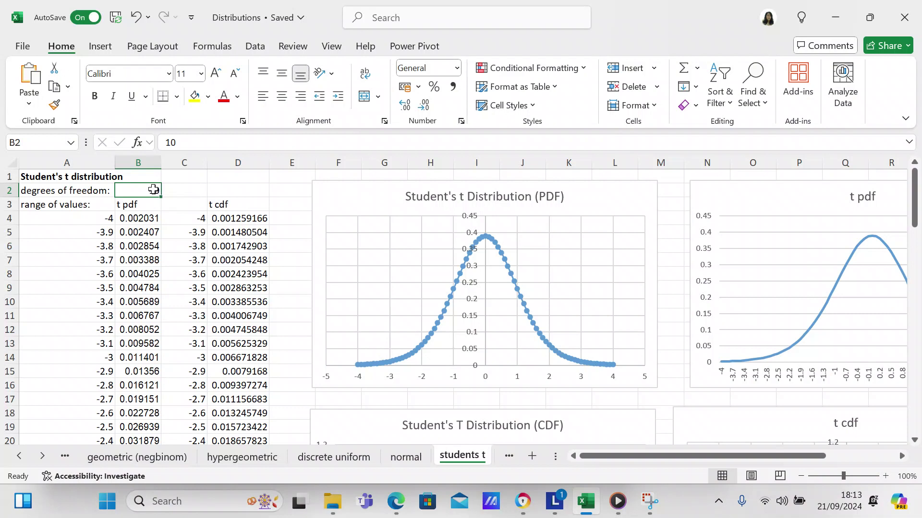
{"action": "type", "text": "1"}
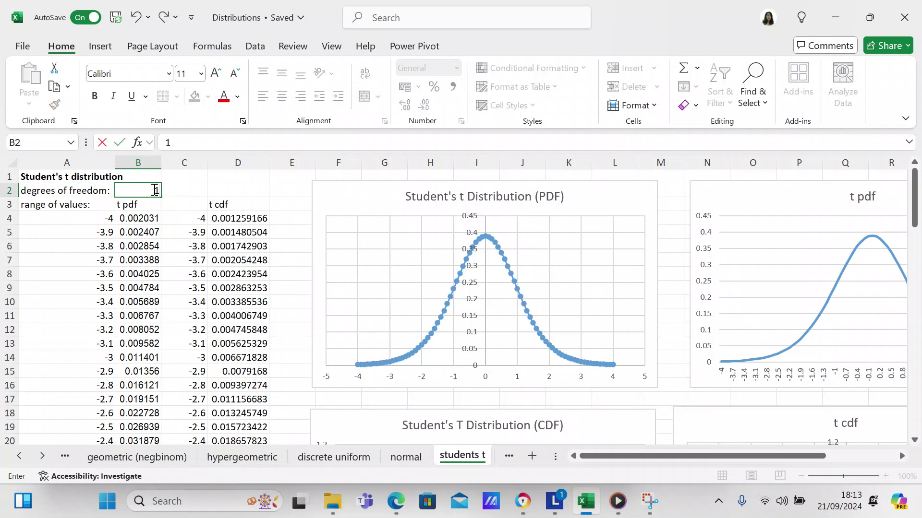
{"action": "key", "text": "Return"}
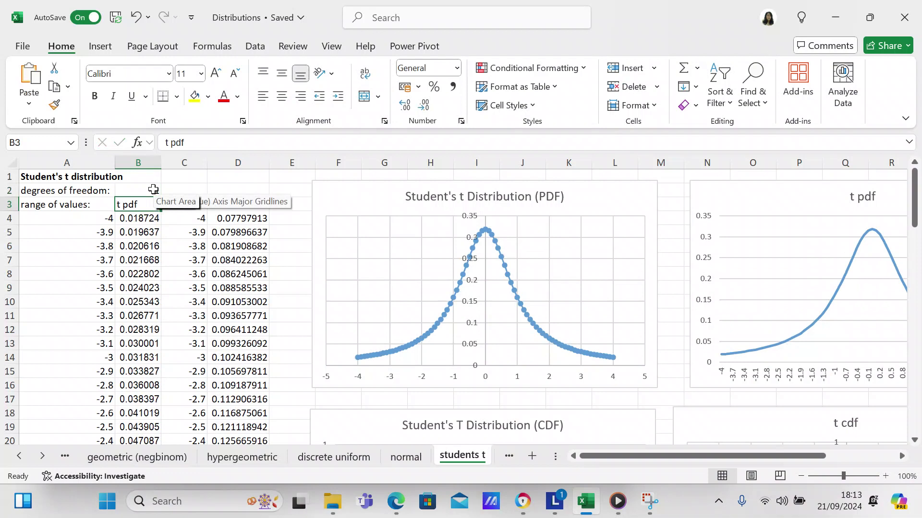
{"action": "left_click", "coordinate": [148, 185]}
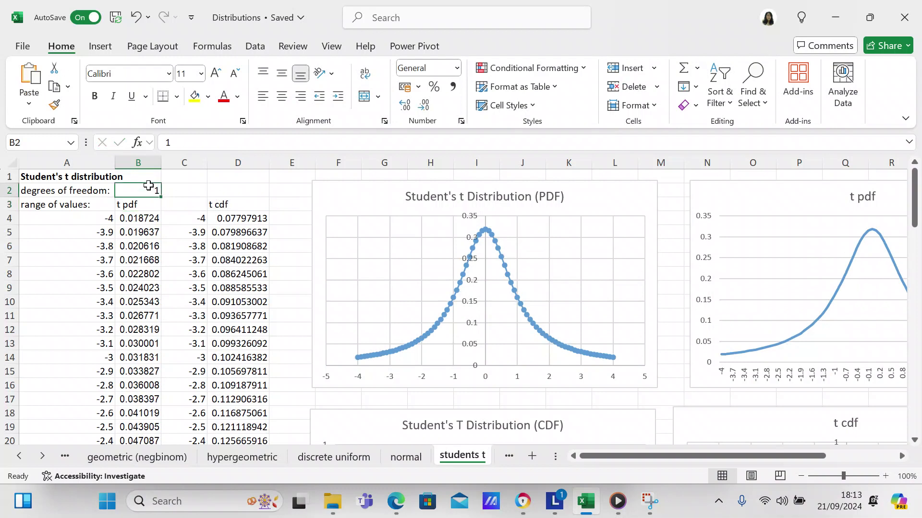
{"action": "type", "text": "10"}
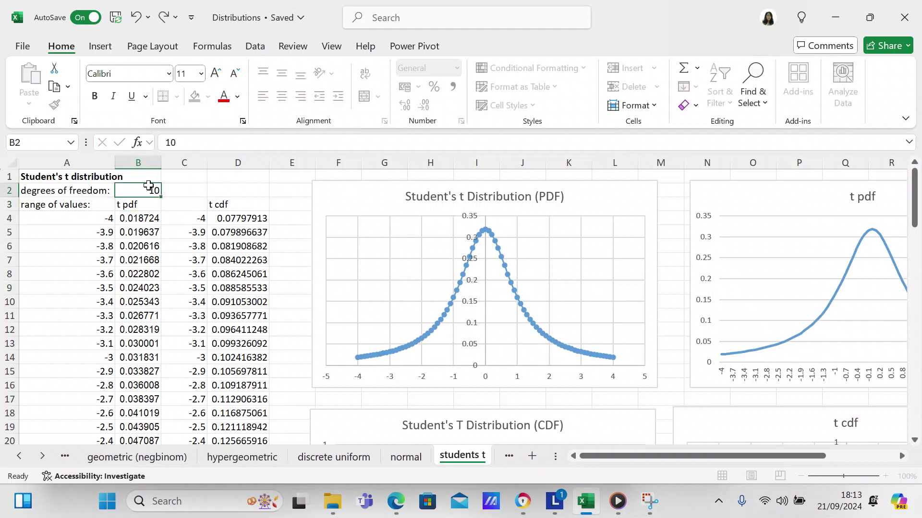
{"action": "key", "text": "Return"}
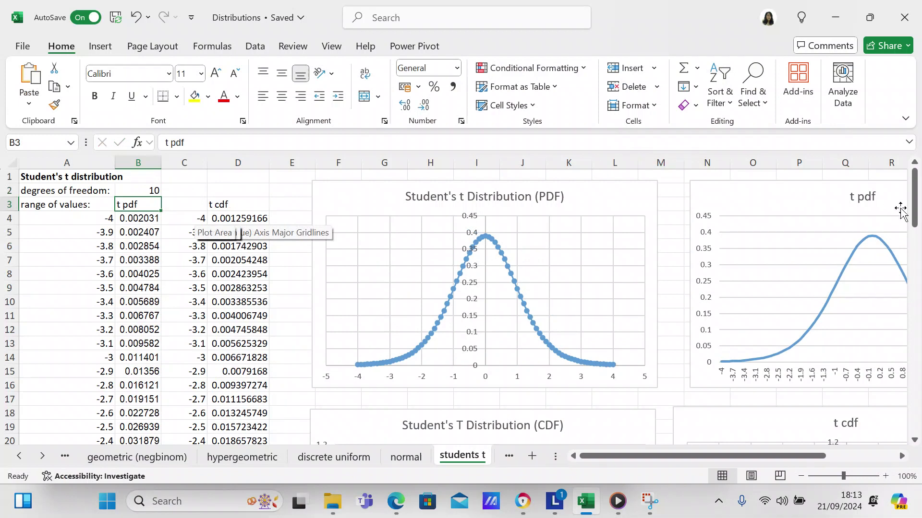
{"action": "mouse_move", "coordinate": [915, 219]}
{"action": "left_mouse_down"}
{"action": "mouse_move", "coordinate": [916, 285]}
{"action": "mouse_move", "coordinate": [913, 210]}
{"action": "left_mouse_up"}
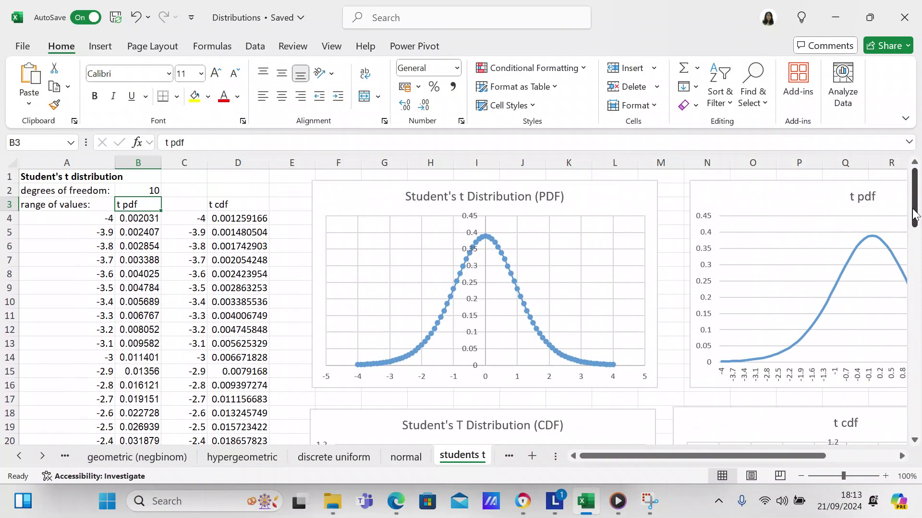